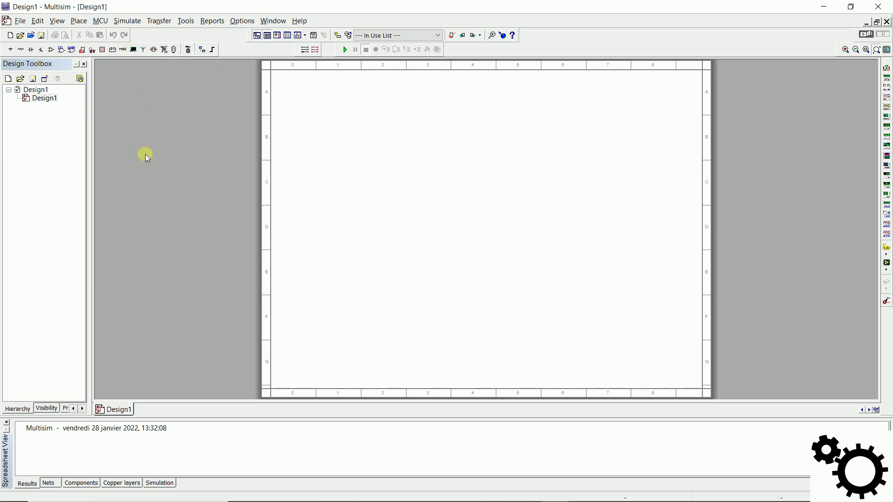
- Place an AC_POWER source from the POWER_SOURCES family in the upper middle of the schematic sheet
{"action": "left_click", "coordinate": [13, 49]}
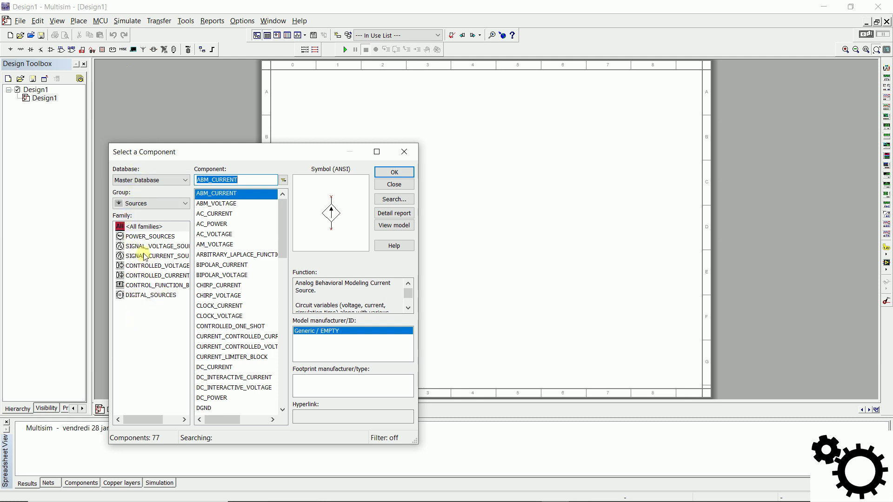
{"action": "left_click", "coordinate": [174, 238]}
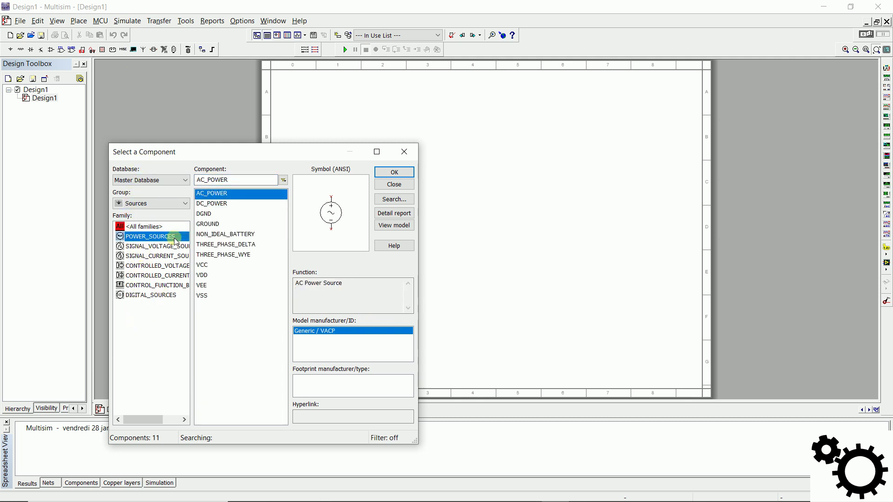
{"action": "left_click", "coordinate": [207, 196]}
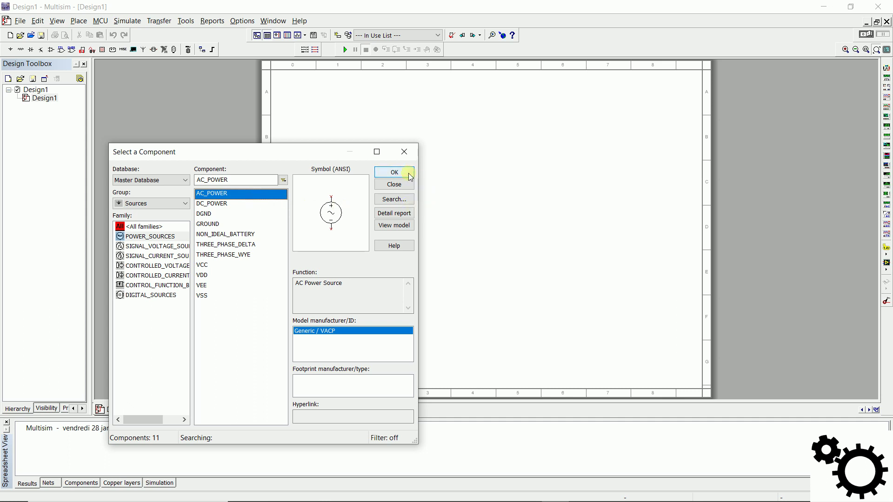
{"action": "left_click", "coordinate": [394, 172]}
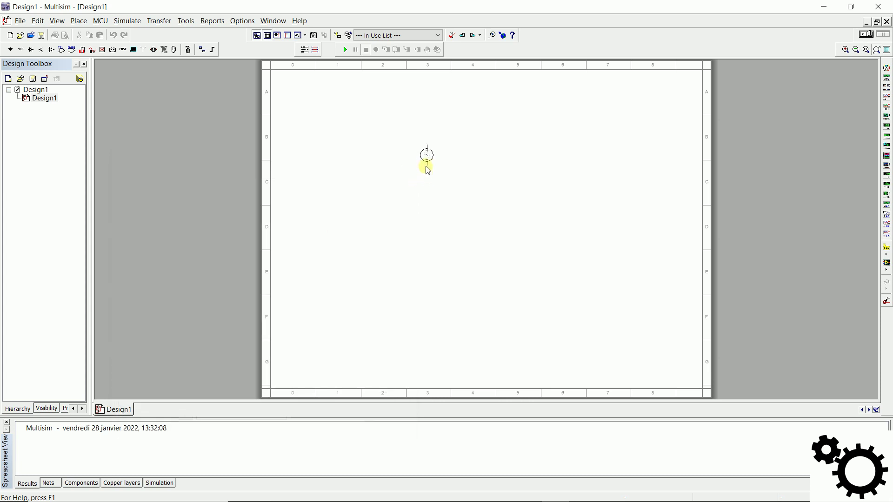
{"action": "left_click", "coordinate": [427, 168]}
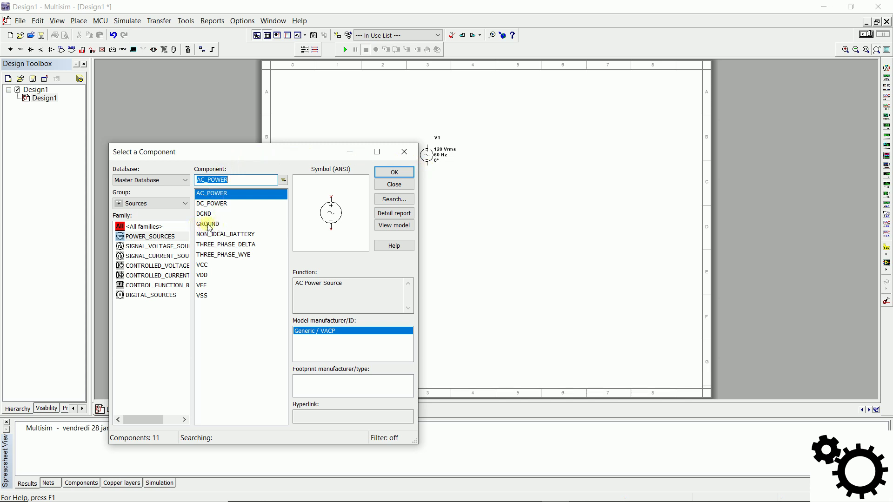
- Place a GROUND component below and to the right of the AC source
{"action": "left_click", "coordinate": [222, 228]}
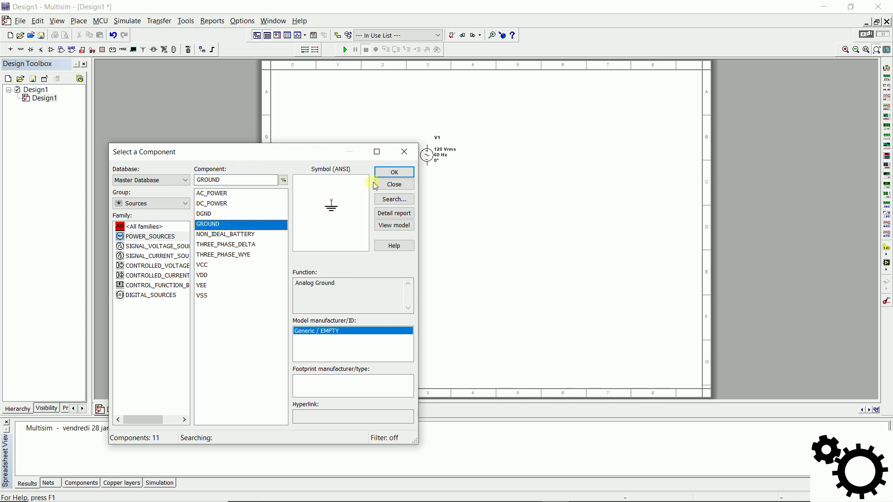
{"action": "left_click", "coordinate": [393, 172]}
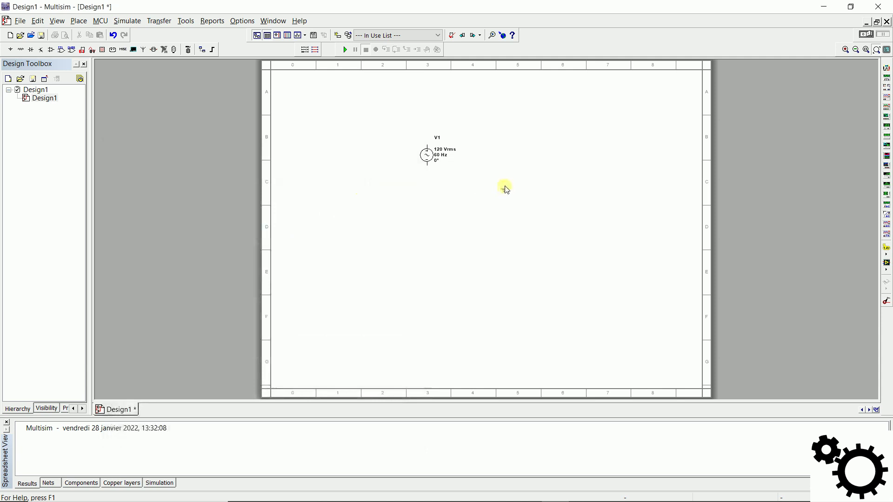
{"action": "left_click", "coordinate": [506, 203]}
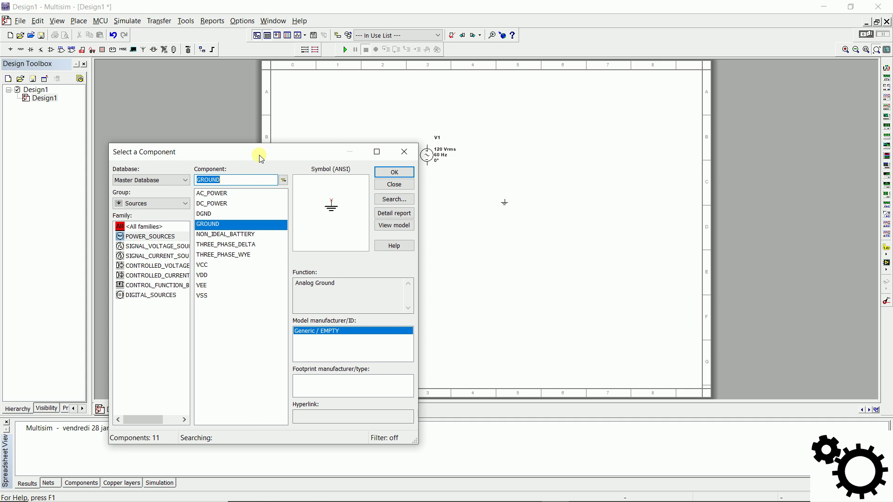
- Place a 250 Ω resistor from the Basic group's RESISTOR family above and to the right of the AC source
{"action": "left_click", "coordinate": [165, 205]}
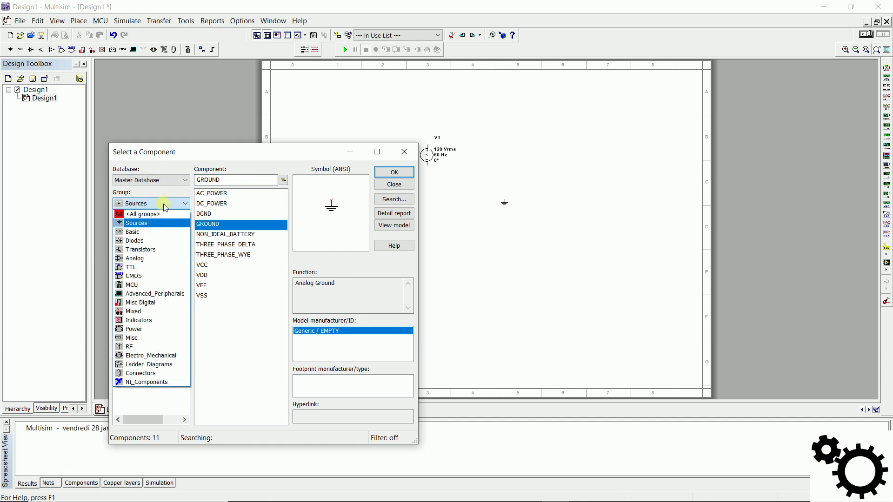
{"action": "left_click", "coordinate": [166, 233]}
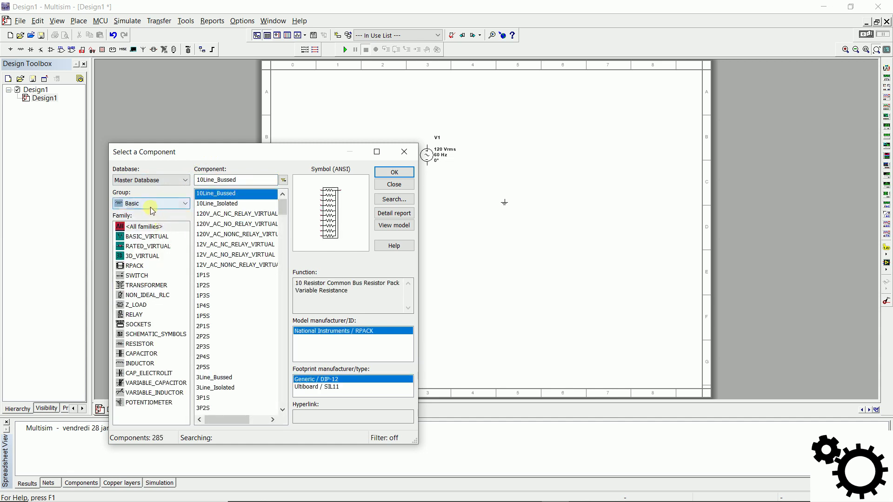
{"action": "left_click", "coordinate": [142, 345]}
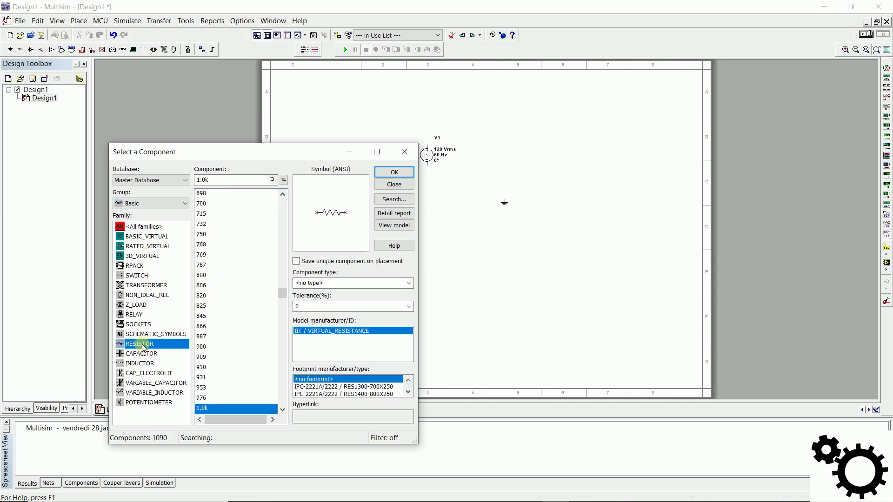
{"action": "left_click", "coordinate": [247, 178]}
{"action": "left_click", "coordinate": [283, 293]}
{"action": "left_click_drag", "start_coordinate": [282, 293], "coordinate": [292, 244]}
{"action": "left_click", "coordinate": [232, 183]}
{"action": "key", "text": "BackSpace"}
{"action": "key", "text": "BackSpace"}
{"action": "key", "text": "BackSpace"}
{"action": "key", "text": "BackSpace"}
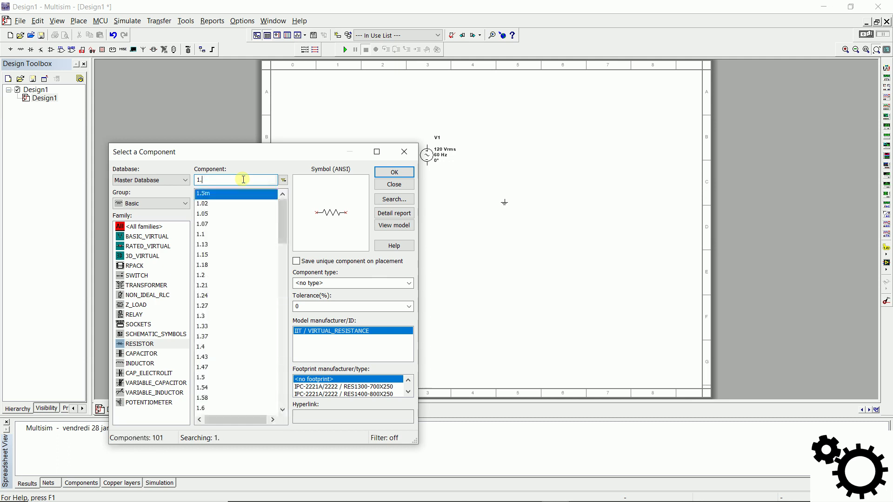
{"action": "type", "text": "250"}
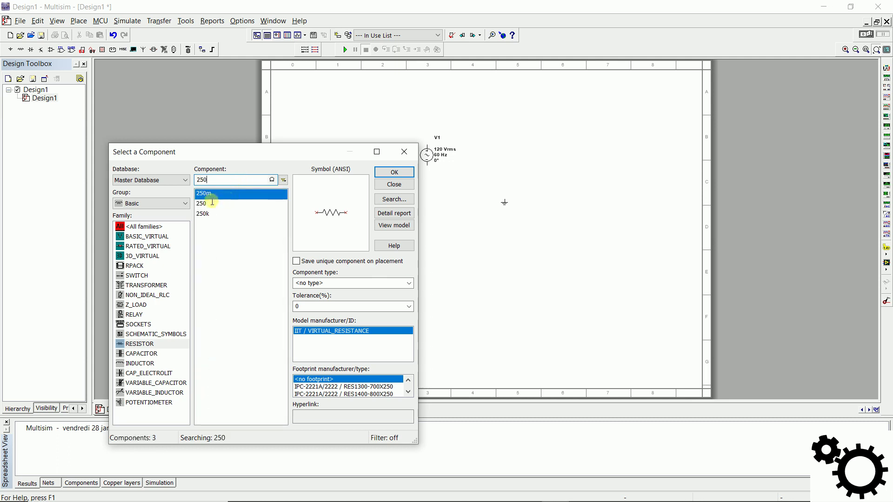
{"action": "left_click", "coordinate": [211, 203]}
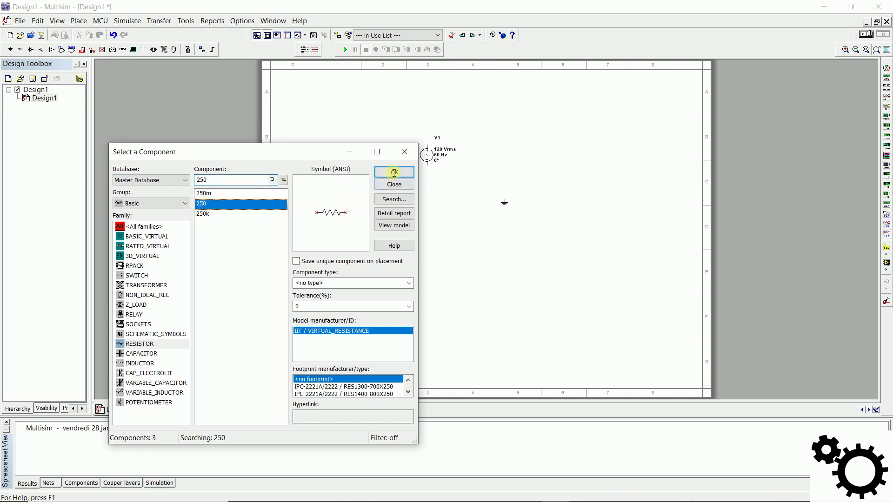
{"action": "left_click", "coordinate": [409, 172]}
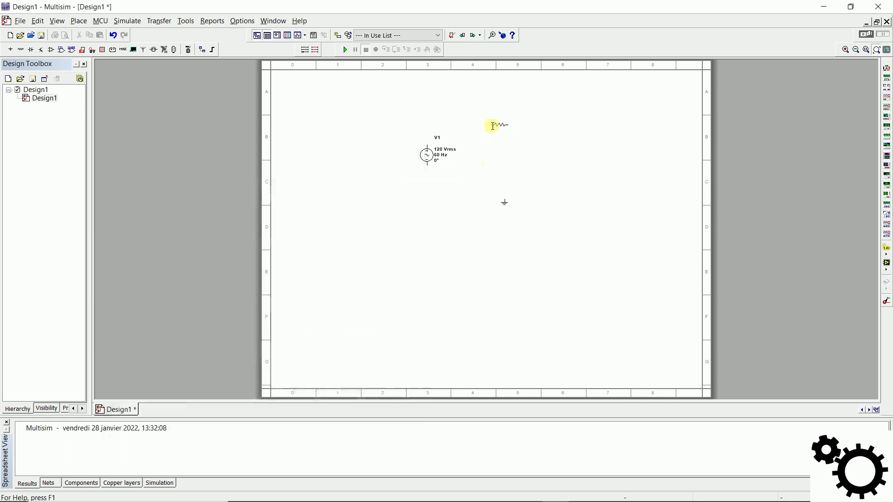
{"action": "left_click", "coordinate": [493, 126]}
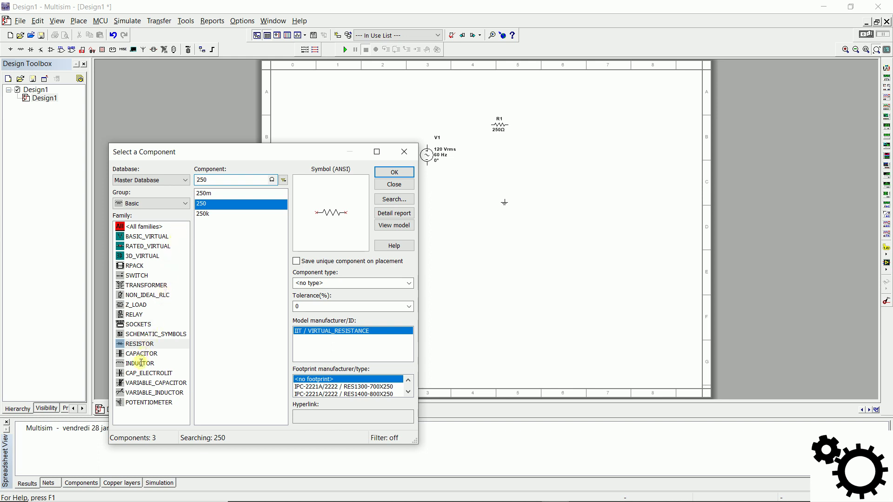
- Place a 1 H inductor from the INDUCTOR family to the right of the resistor and finish adding components
{"action": "left_click", "coordinate": [159, 363]}
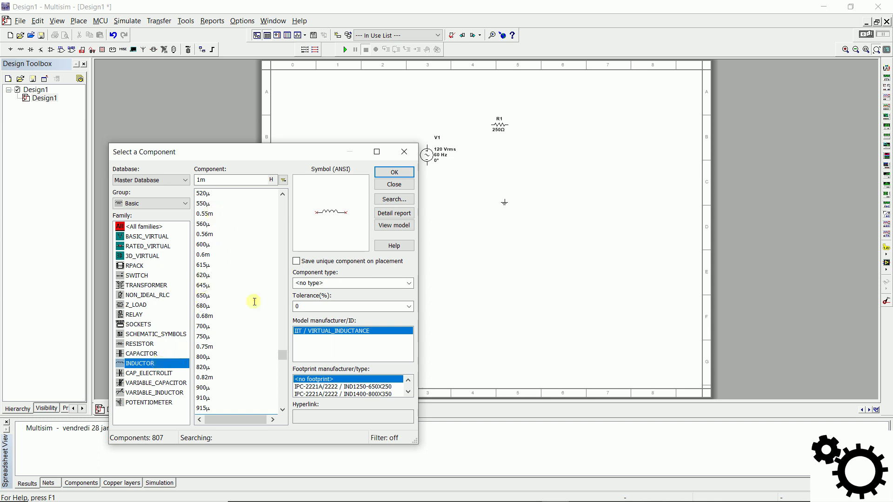
{"action": "left_click", "coordinate": [283, 355]}
{"action": "left_click_drag", "start_coordinate": [284, 355], "coordinate": [287, 386]}
{"action": "left_click", "coordinate": [228, 179]}
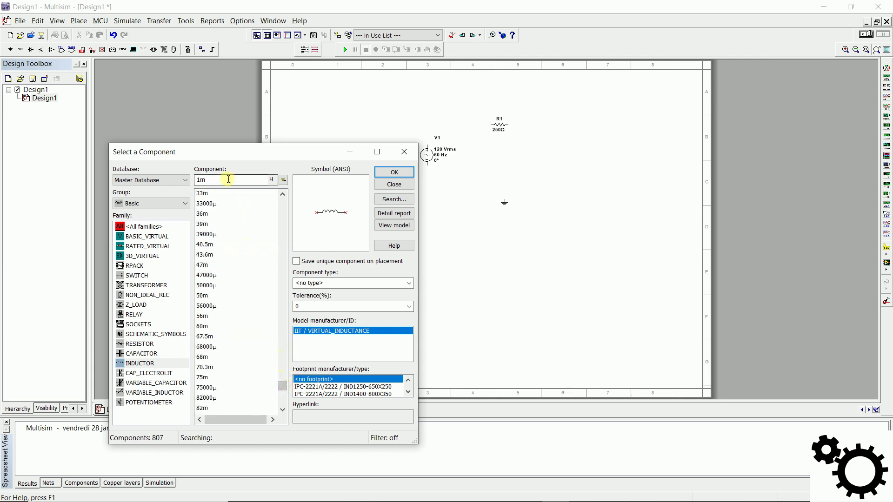
{"action": "key", "text": "BackSpace"}
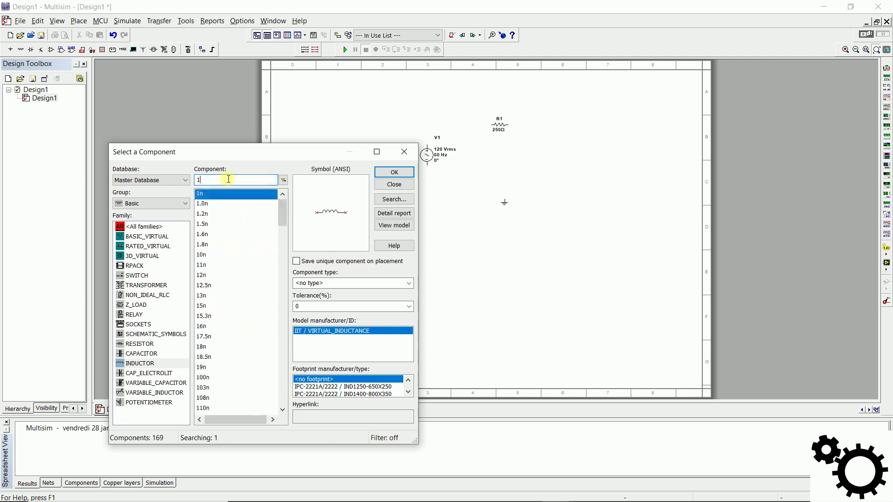
{"action": "left_click_drag", "start_coordinate": [284, 216], "coordinate": [288, 391]}
{"action": "left_click", "coordinate": [205, 388]}
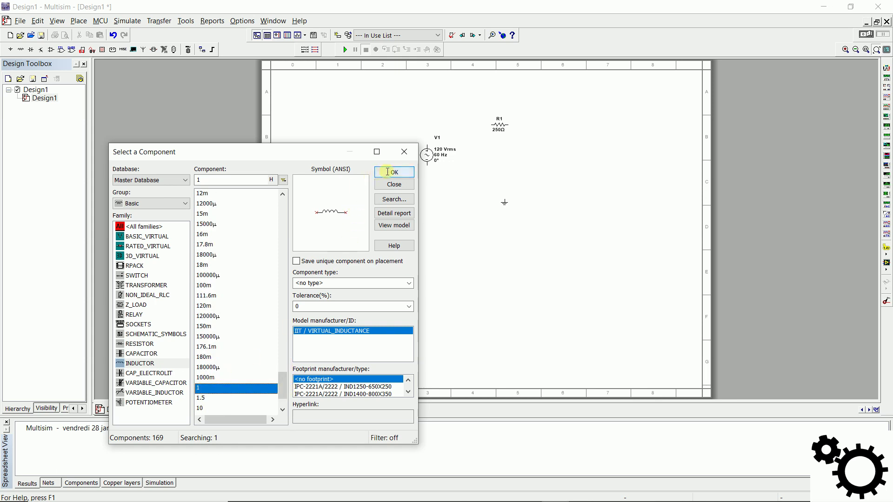
{"action": "left_click", "coordinate": [388, 171]}
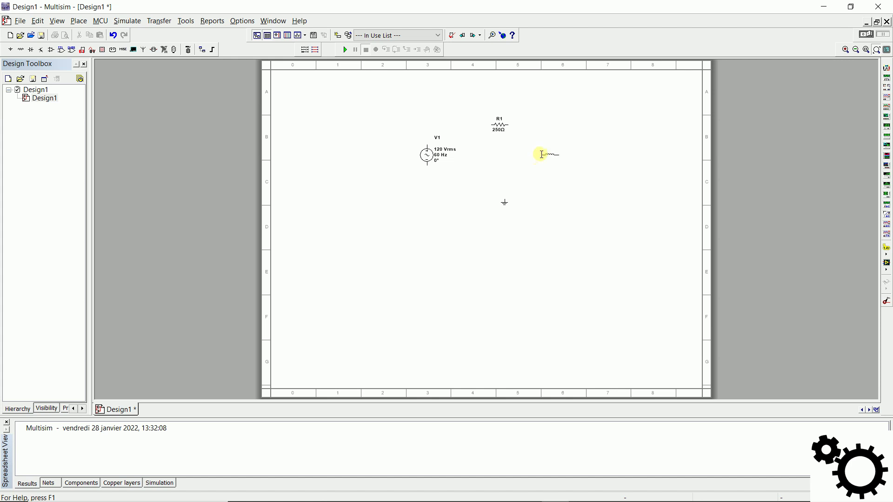
{"action": "left_click", "coordinate": [542, 155]}
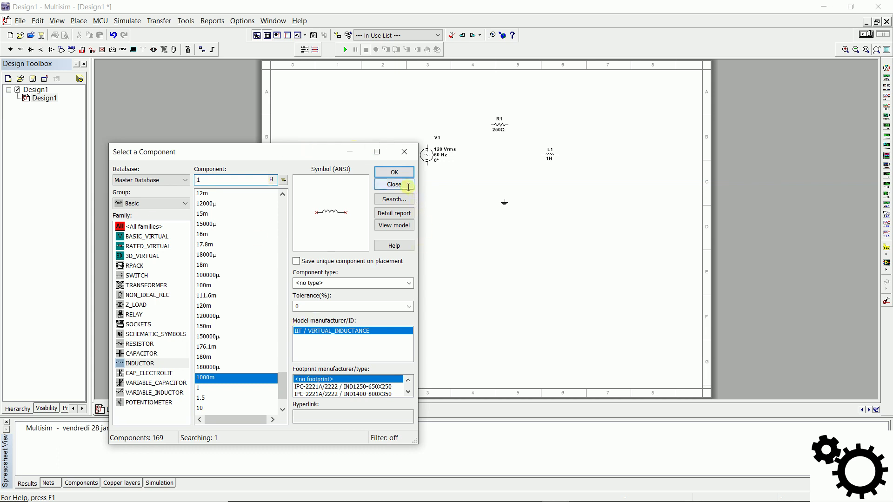
{"action": "left_click", "coordinate": [408, 186]}
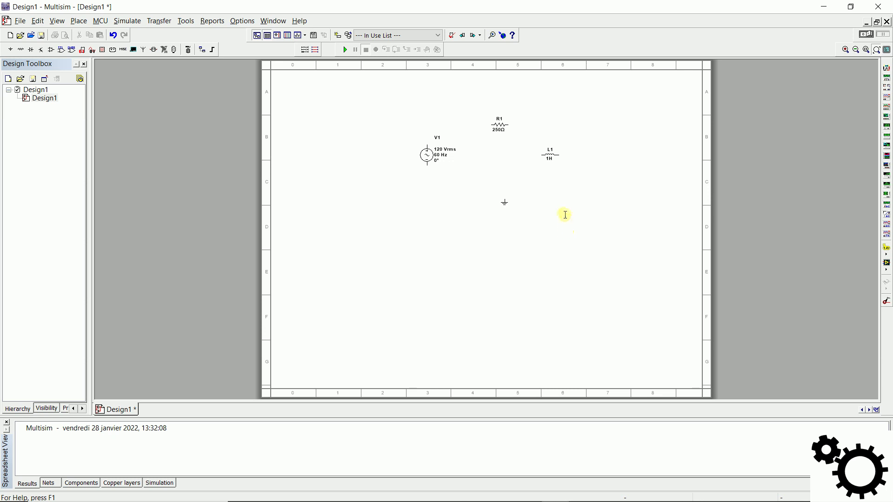
- Rotate inductor L1 by 90° clockwise so that it stands vertically
{"action": "left_click", "coordinate": [549, 154]}
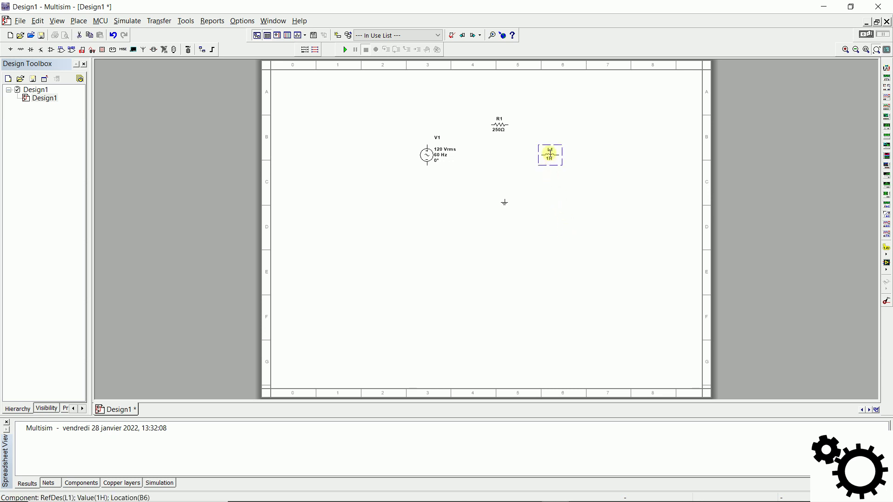
{"action": "right_click", "coordinate": [549, 153]}
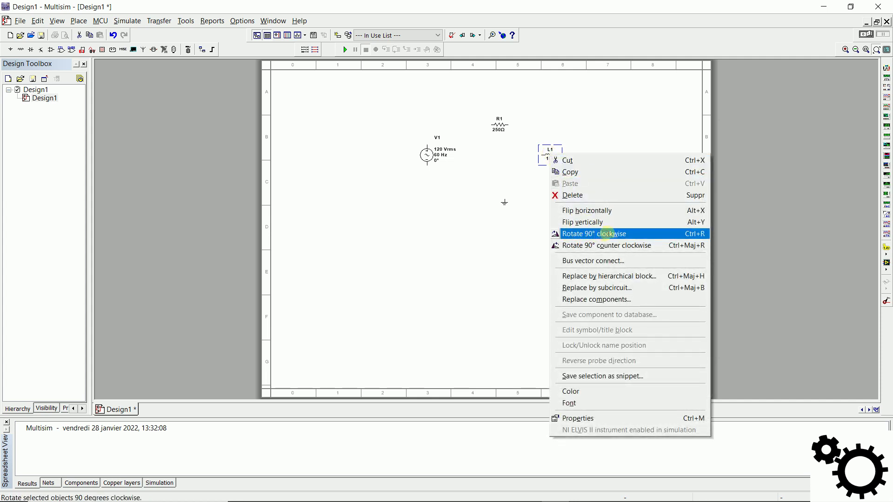
{"action": "left_click", "coordinate": [614, 233]}
{"action": "left_click", "coordinate": [619, 232]}
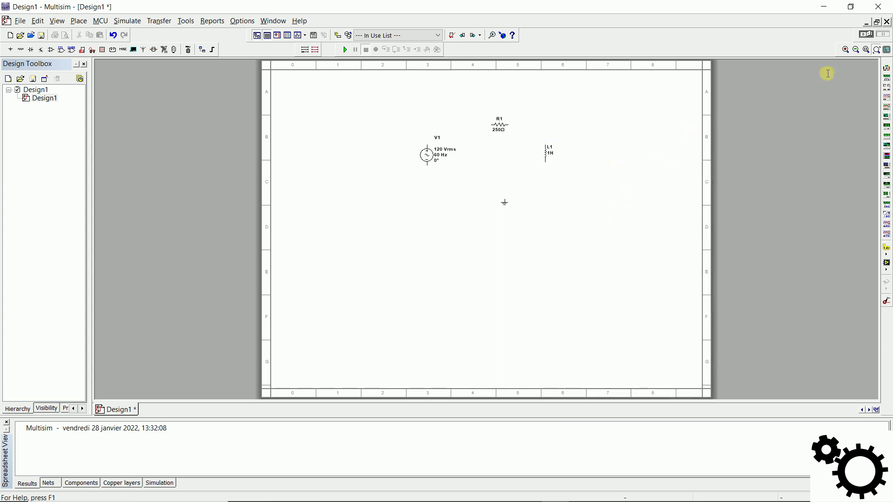
- Wire the positive terminal of V1 to the left end of R1, and the right end of R1 to the top of L1
{"action": "left_click", "coordinate": [866, 50]}
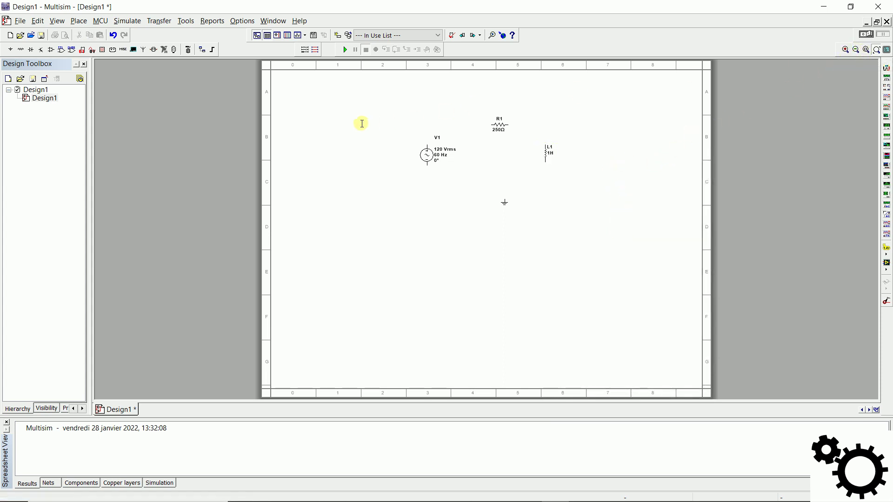
{"action": "left_click_drag", "start_coordinate": [386, 98], "coordinate": [620, 236]}
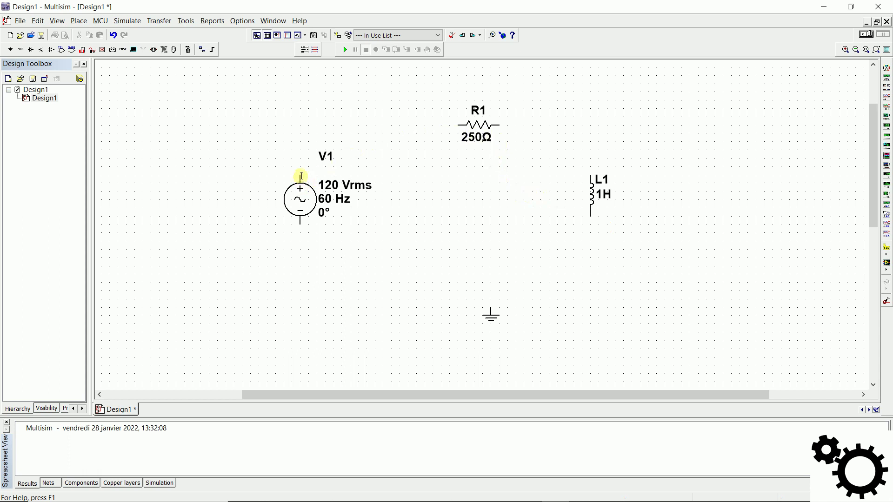
{"action": "left_click", "coordinate": [301, 177]}
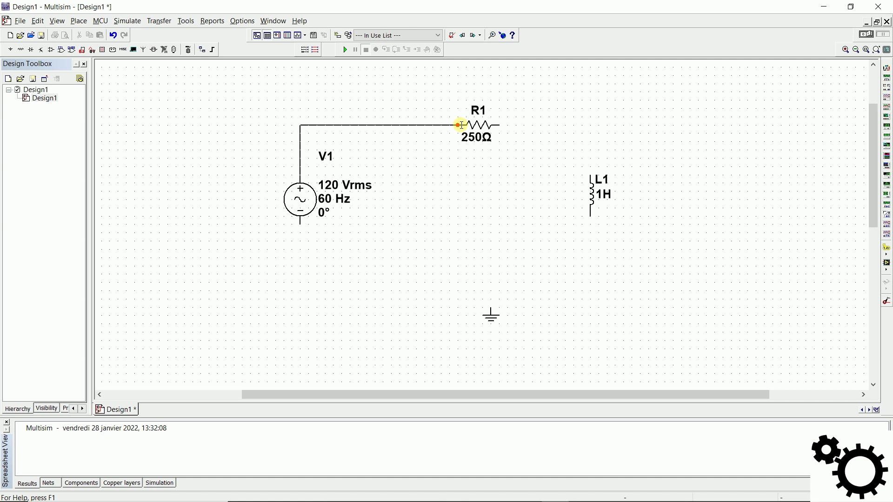
{"action": "left_click", "coordinate": [459, 125]}
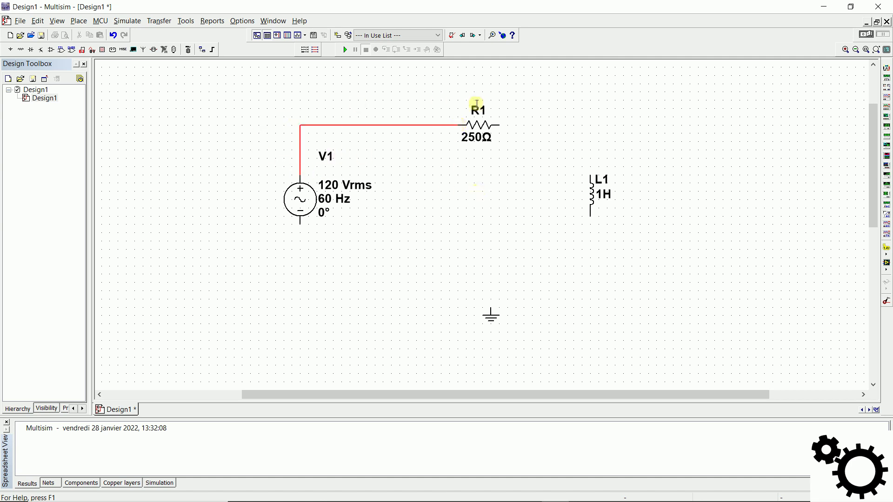
{"action": "left_click", "coordinate": [500, 126]}
{"action": "left_click", "coordinate": [591, 176]}
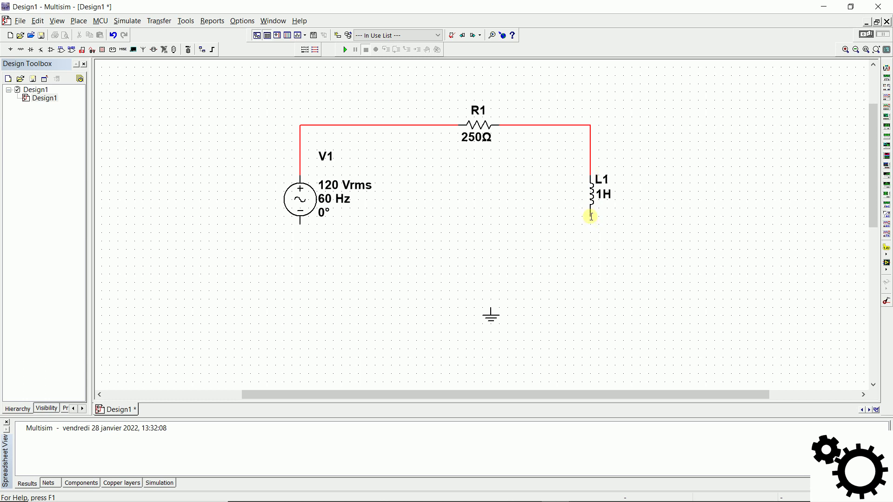
- Wire the bottom of L1 back to the negative terminal of V1 and connect the ground to that return wire
{"action": "left_click", "coordinate": [591, 218]}
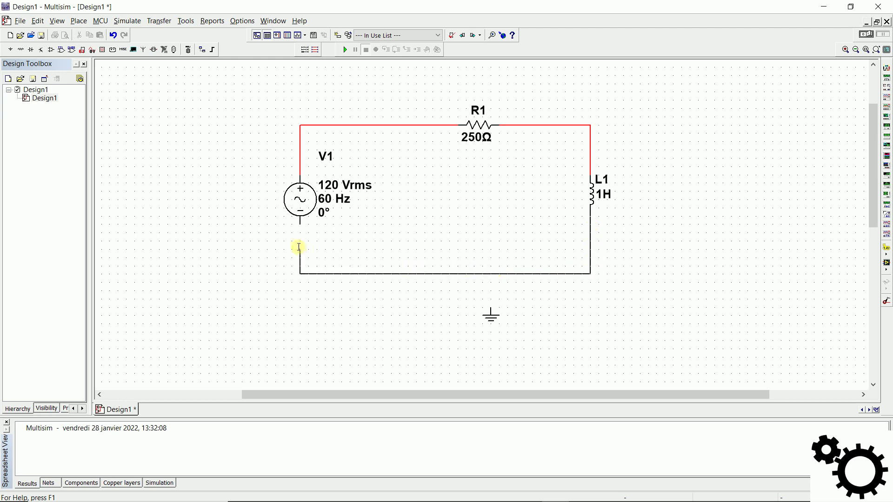
{"action": "left_click", "coordinate": [300, 224]}
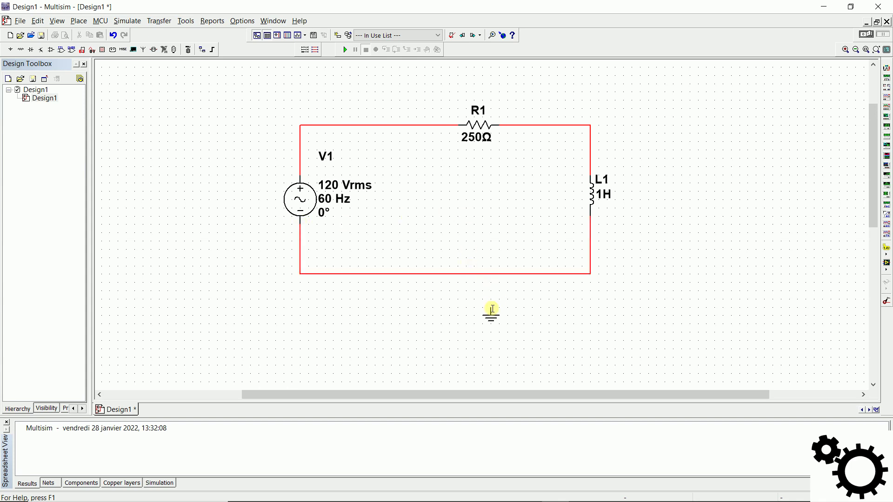
{"action": "left_click", "coordinate": [492, 309]}
{"action": "left_click", "coordinate": [490, 274]}
- Set the AC source's RMS voltage to 220 V and its frequency to 50 Hz
{"action": "double_click", "coordinate": [302, 199]}
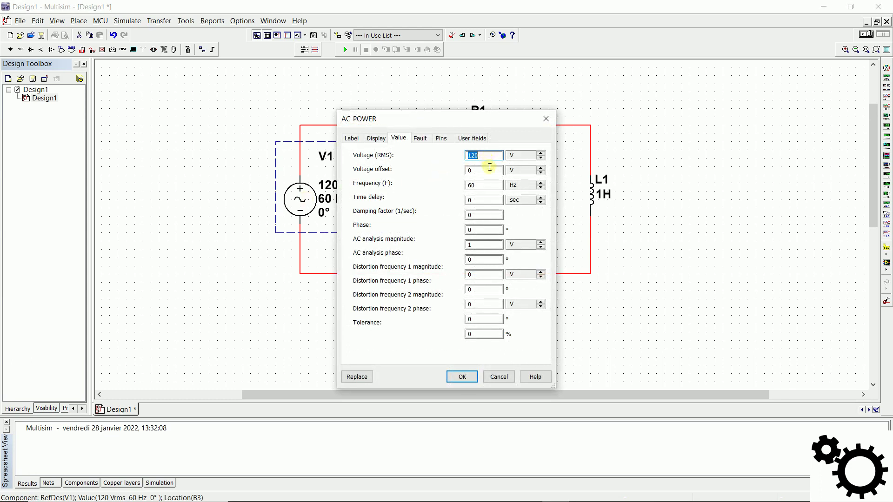
{"action": "left_click", "coordinate": [487, 183]}
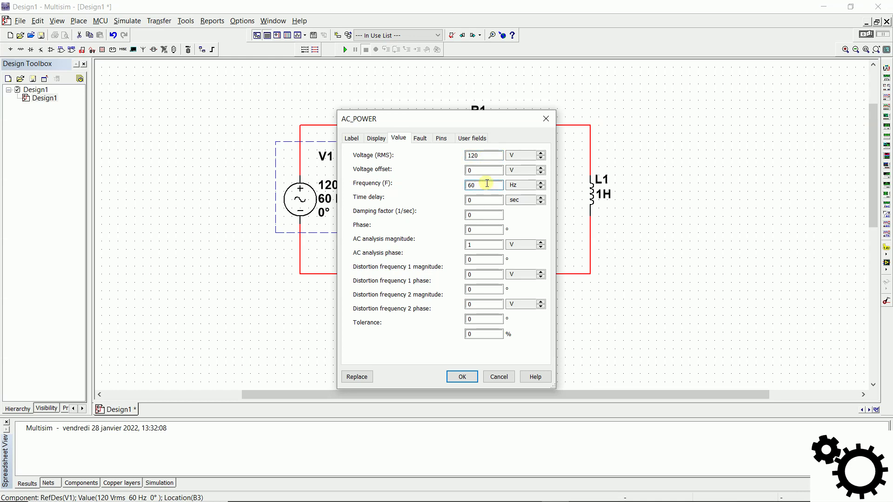
{"action": "double_click", "coordinate": [475, 155]}
{"action": "type", "text": "220"}
{"action": "left_click", "coordinate": [492, 187]}
{"action": "key", "text": "BackSpace"}
{"action": "key", "text": "BackSpace"}
{"action": "type", "text": "50"}
- Change the AC source's reference designator to Vin and apply its properties
{"action": "left_click", "coordinate": [352, 138]}
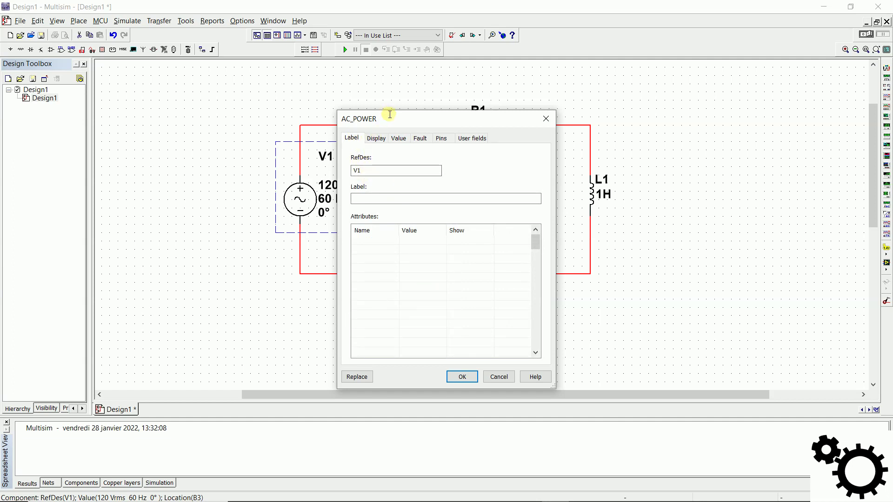
{"action": "left_click_drag", "start_coordinate": [390, 113], "coordinate": [428, 99]}
{"action": "left_click", "coordinate": [424, 159]}
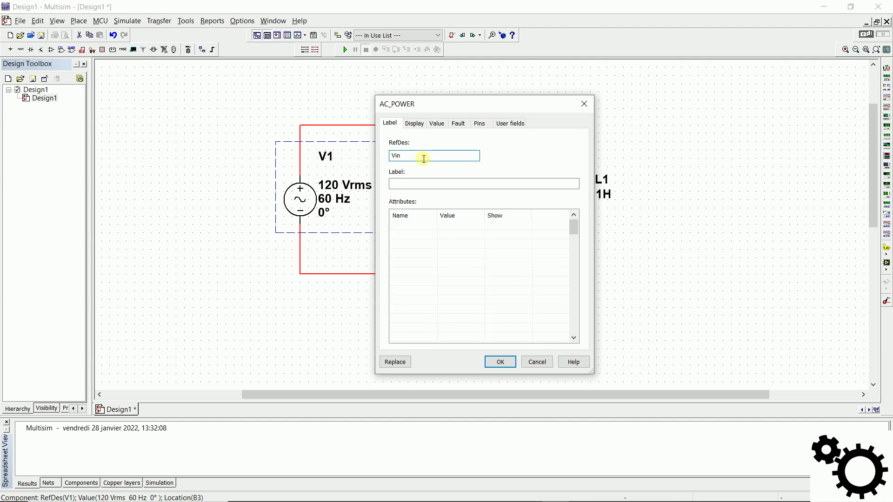
{"action": "left_click", "coordinate": [500, 361]}
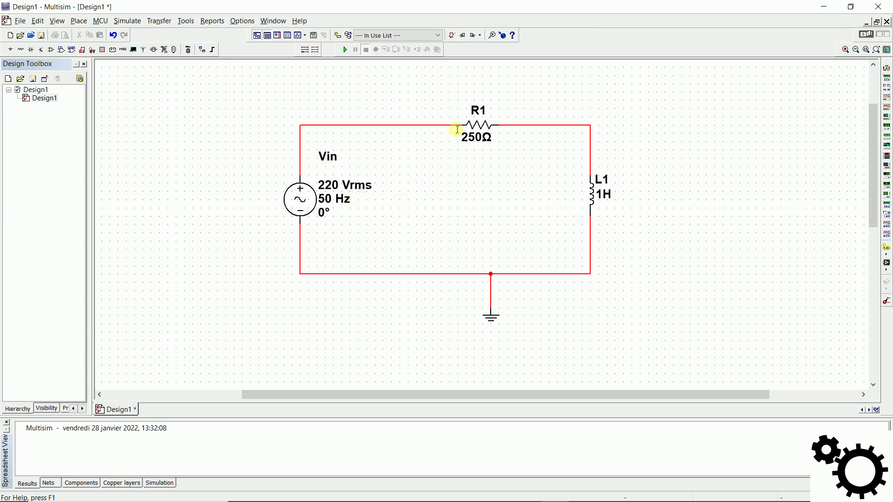
- Change the 250 Ω resistor's reference designator to R, keeping its resistance and tolerance values
{"action": "double_click", "coordinate": [474, 124]}
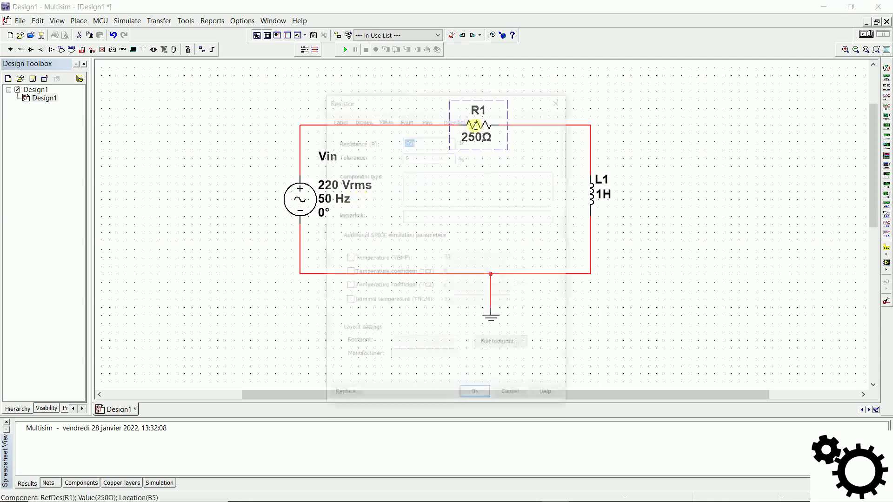
{"action": "left_click", "coordinate": [337, 118]}
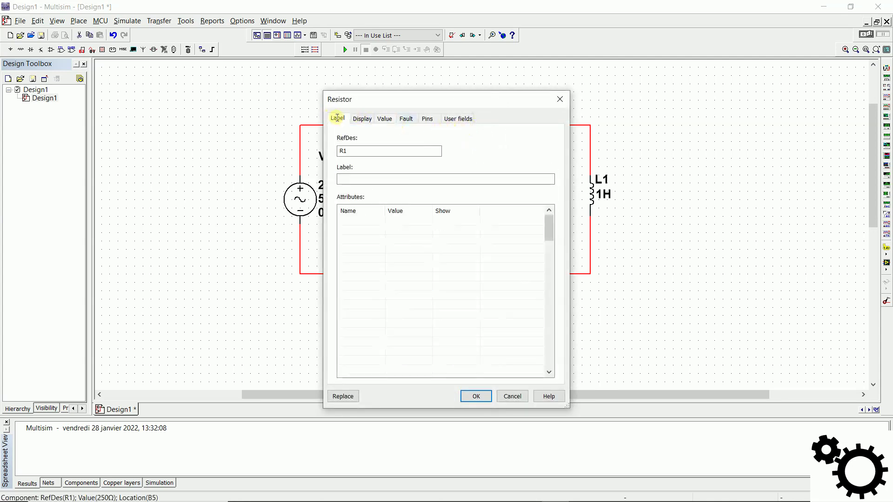
{"action": "left_click", "coordinate": [361, 151]}
{"action": "key", "text": "BackSpace"}
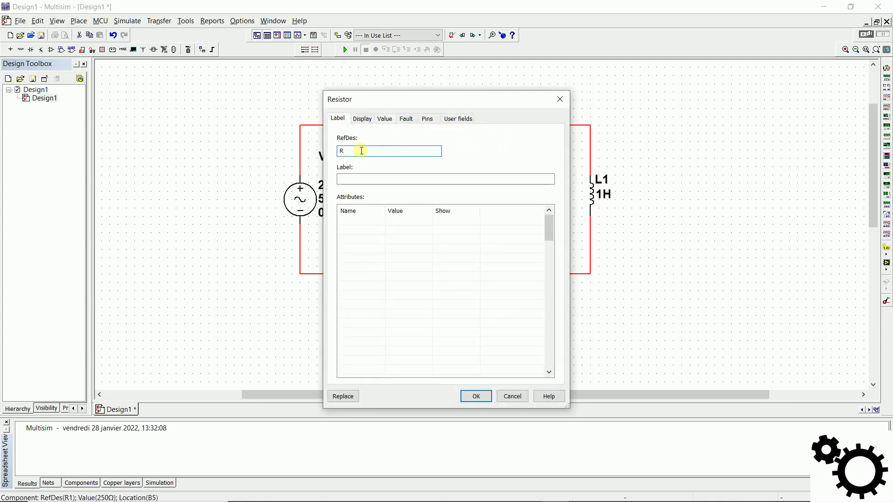
{"action": "left_click", "coordinate": [385, 119]}
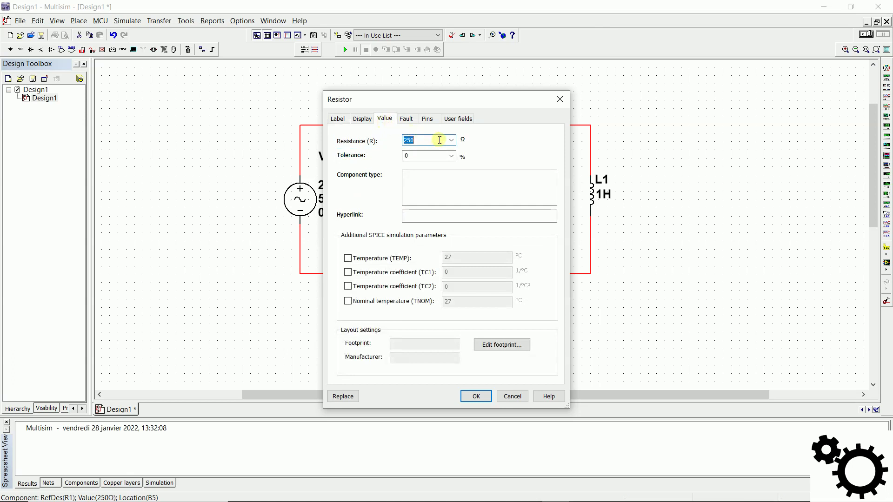
{"action": "left_click", "coordinate": [431, 153]}
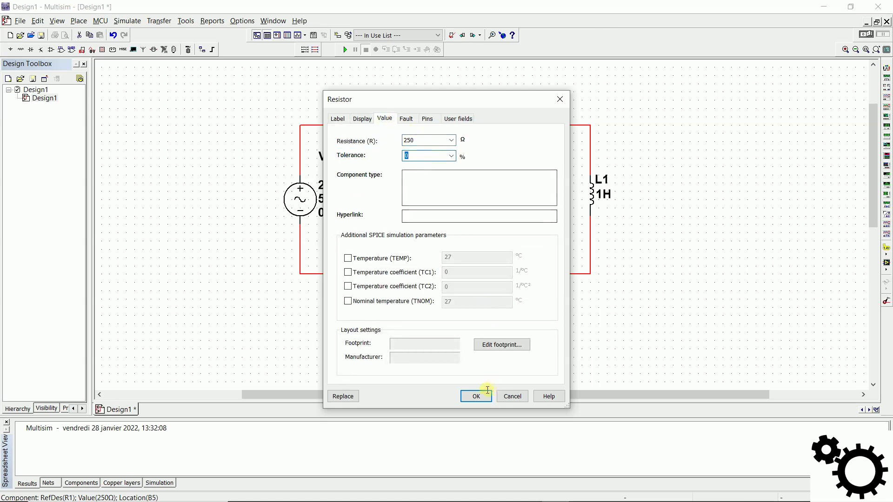
{"action": "left_click", "coordinate": [484, 393]}
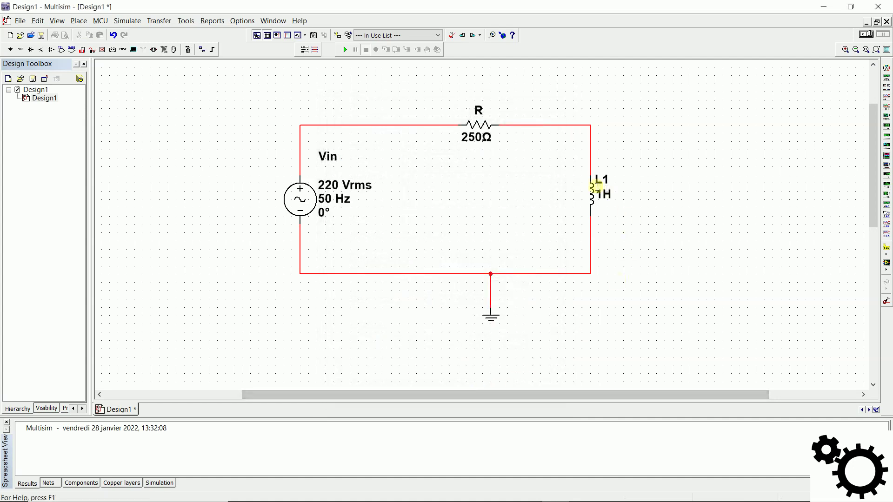
- Change the 1 H inductor's reference designator to L, keeping its inductance value
{"action": "double_click", "coordinate": [593, 193]}
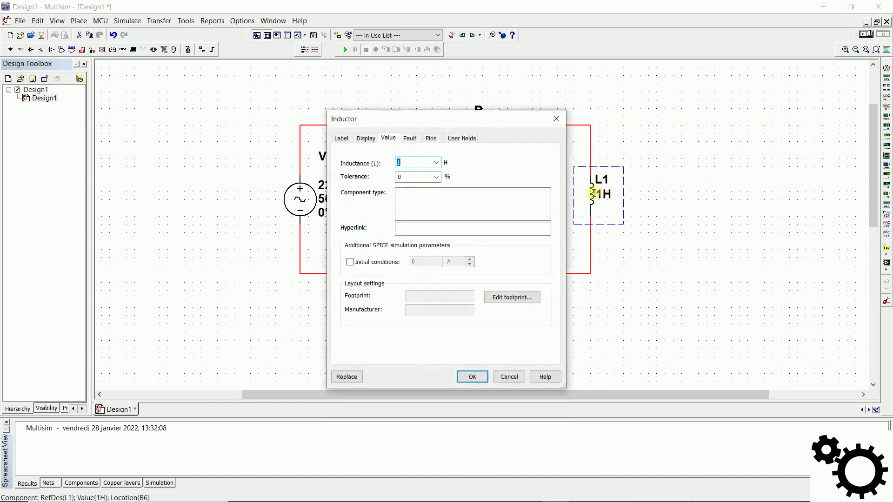
{"action": "left_click", "coordinate": [350, 139]}
{"action": "left_click", "coordinate": [372, 168]}
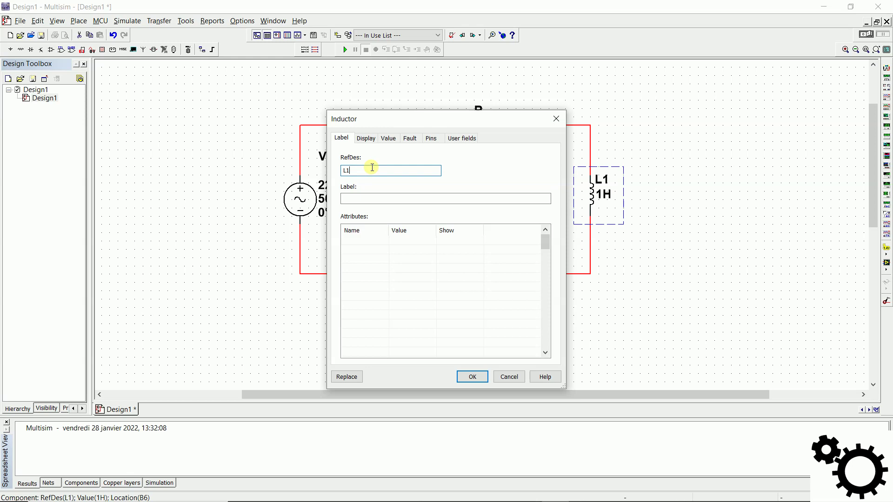
{"action": "left_click", "coordinate": [388, 138]}
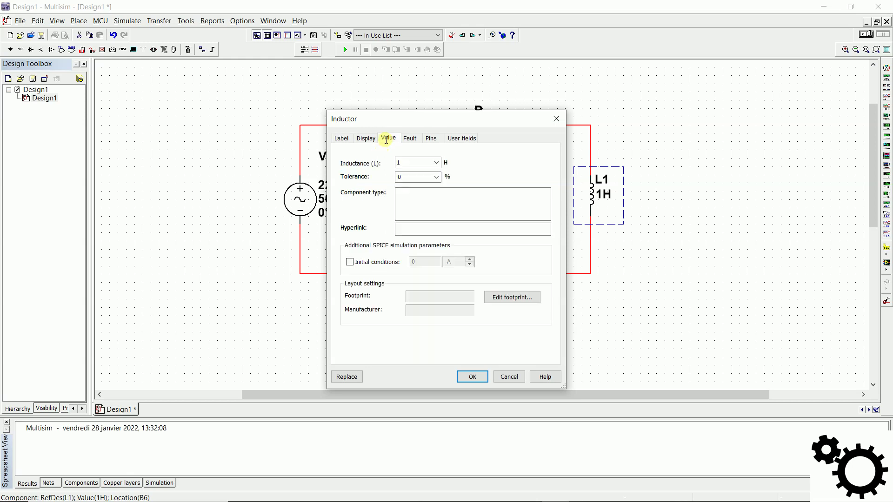
{"action": "left_click", "coordinate": [420, 162]}
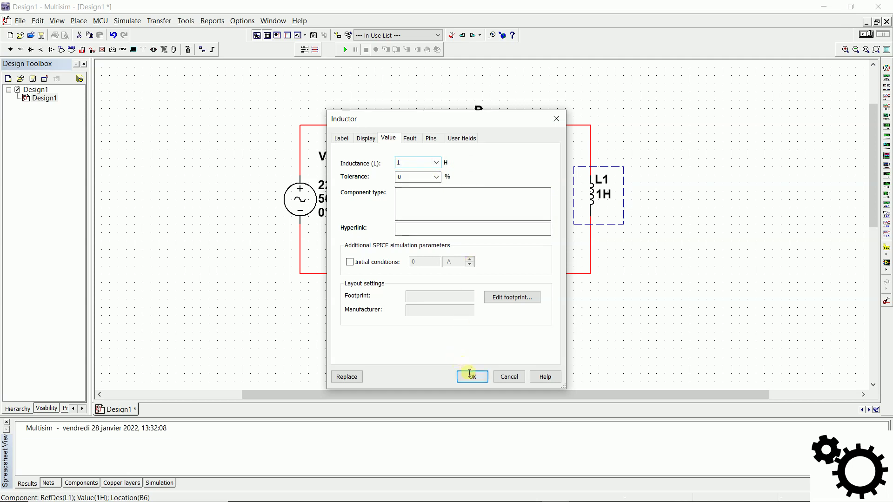
{"action": "left_click", "coordinate": [467, 376]}
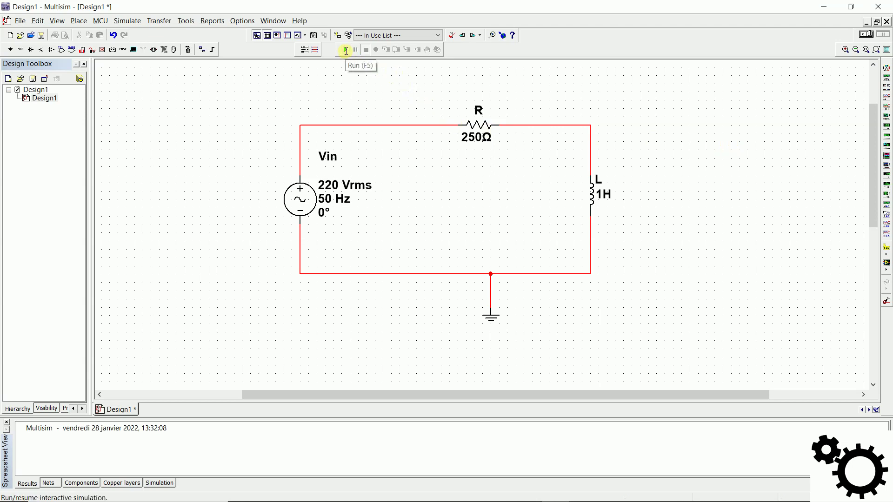
- Run the interactive simulation and show the simulation log to check the netlist for errors
{"action": "left_click", "coordinate": [345, 51]}
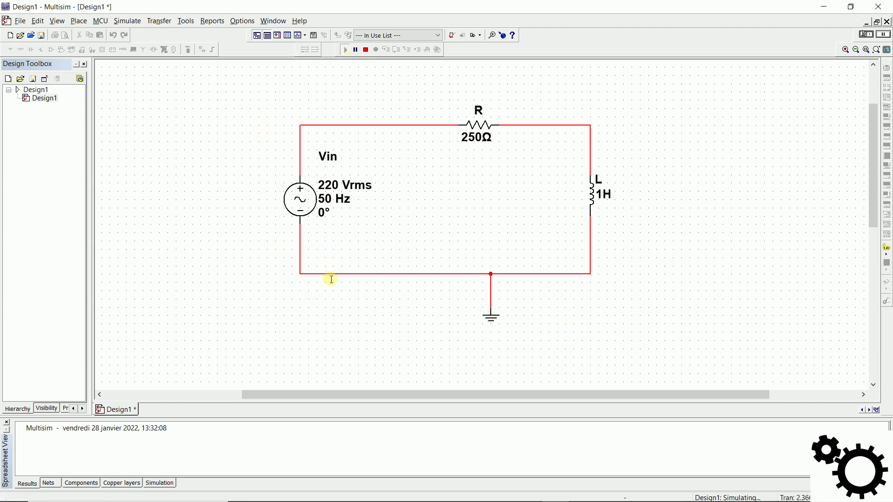
{"action": "left_click", "coordinate": [157, 482]}
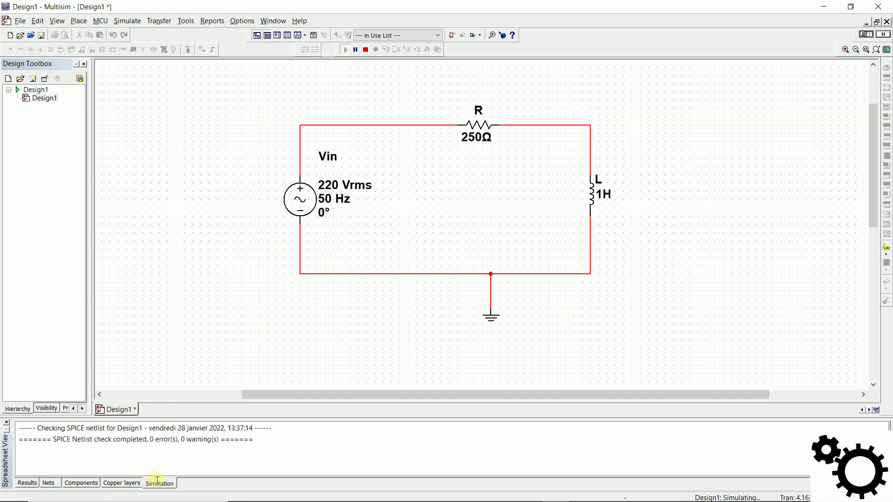